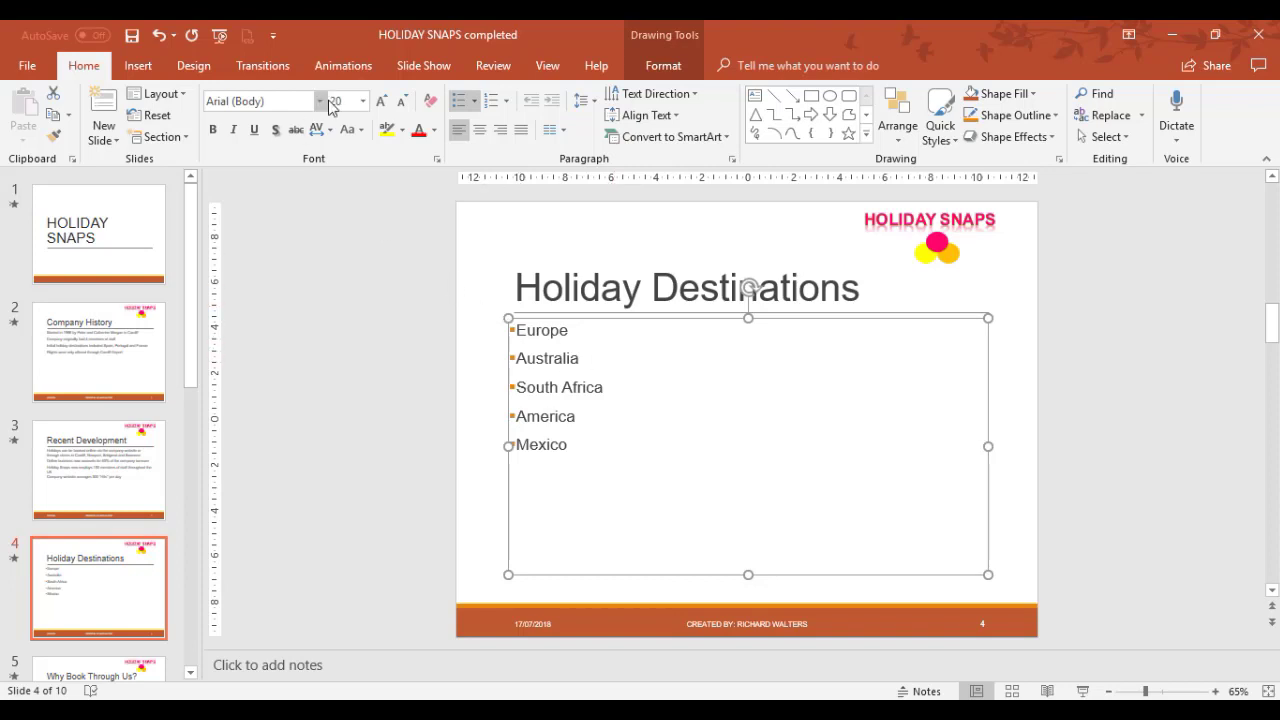
Convert the bulleted destinations list on the Holiday Destinations slide into a Process Arrows SmartArt graphic
click(138, 66)
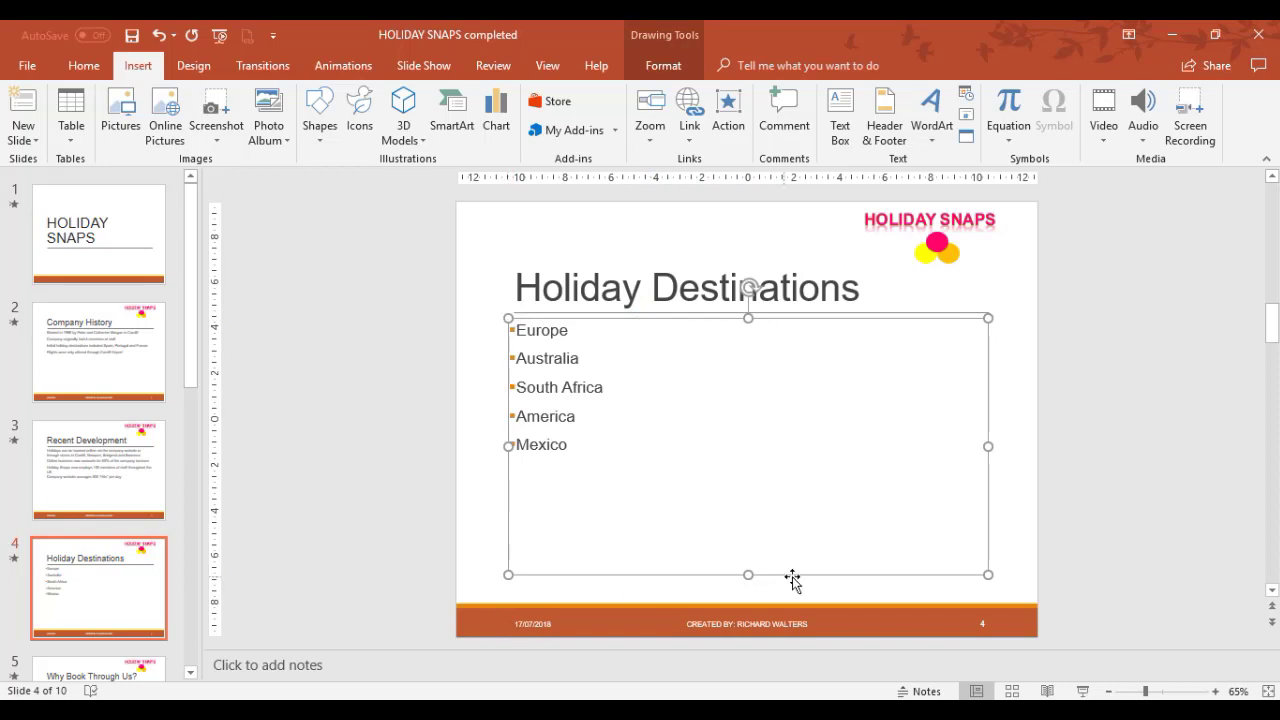
click(84, 65)
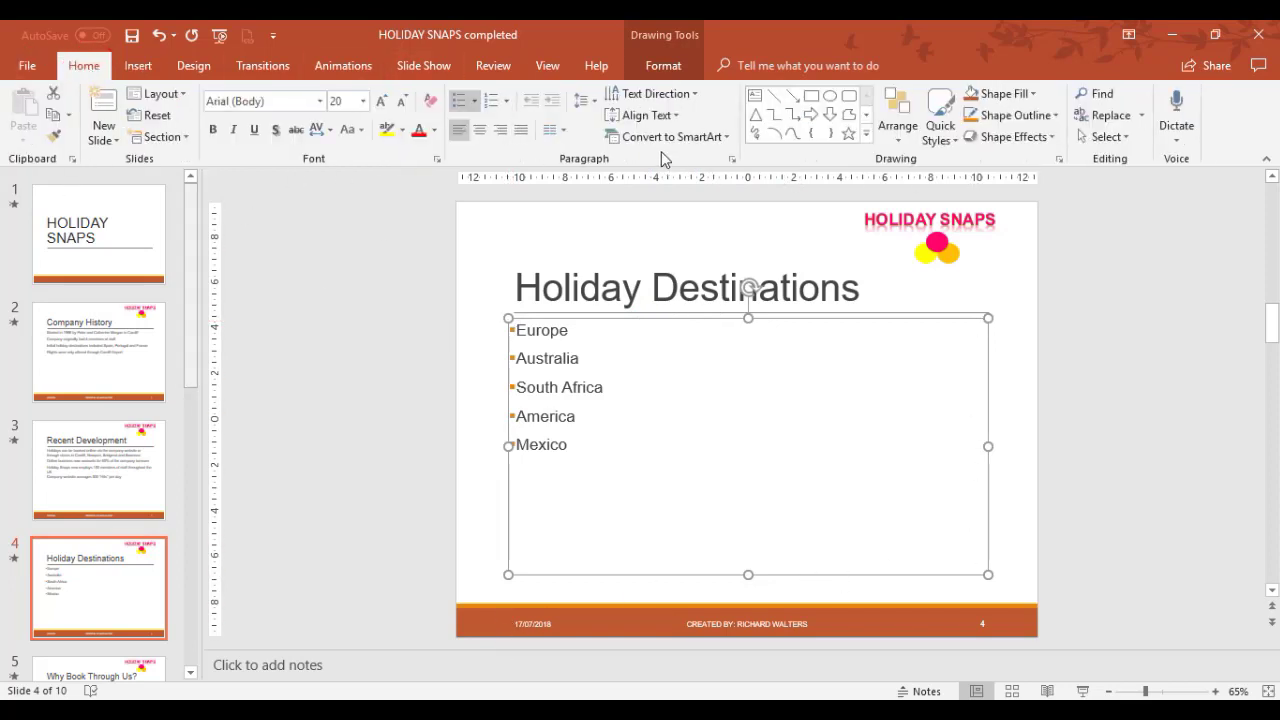
click(729, 146)
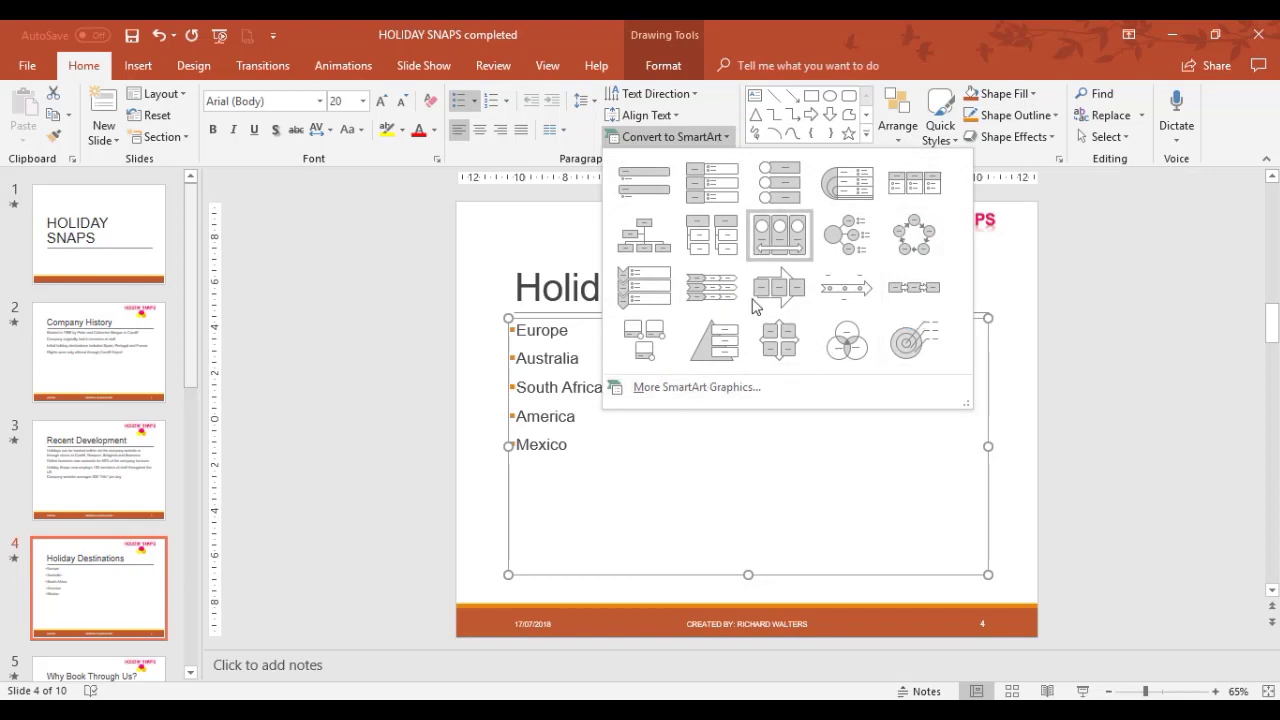
click(697, 387)
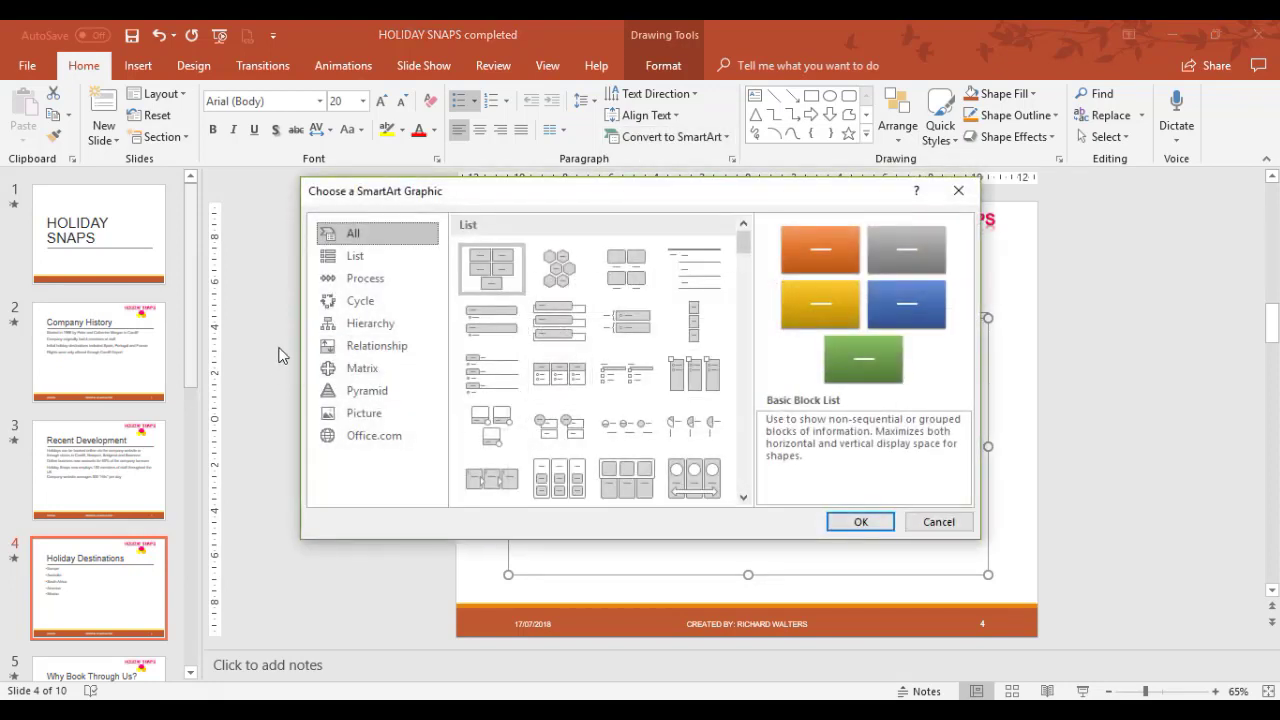
click(362, 278)
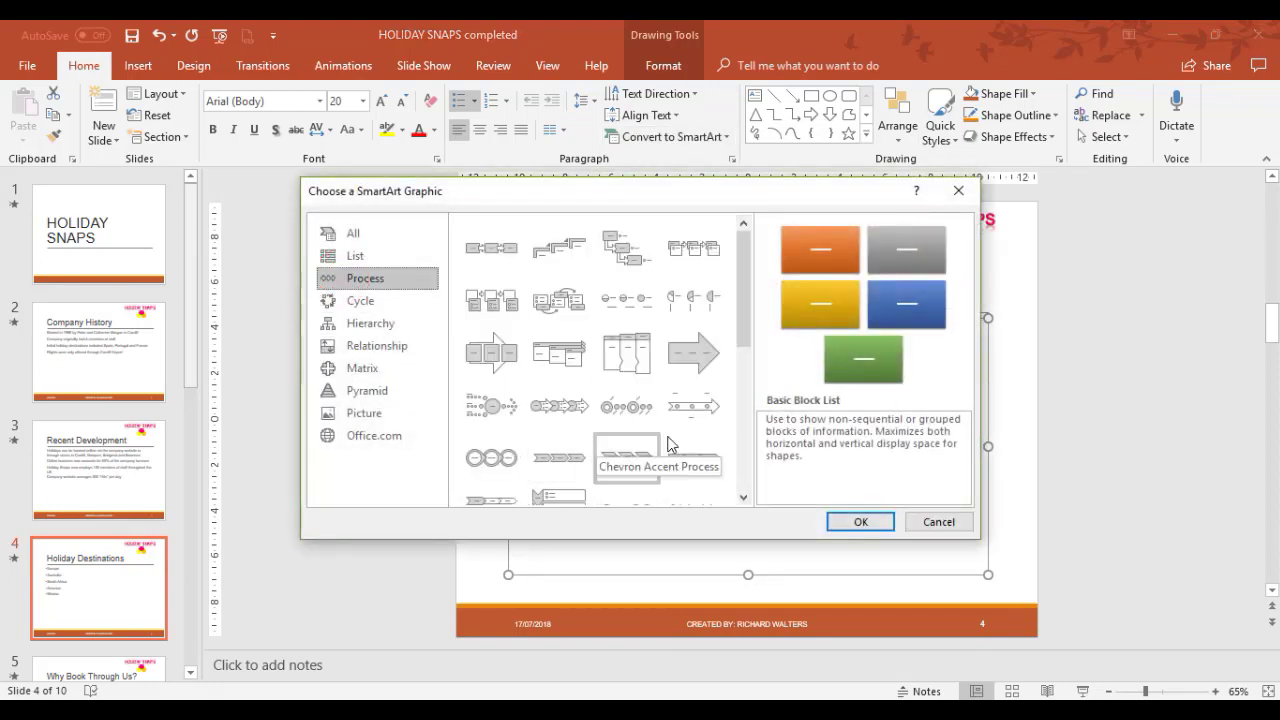
click(548, 418)
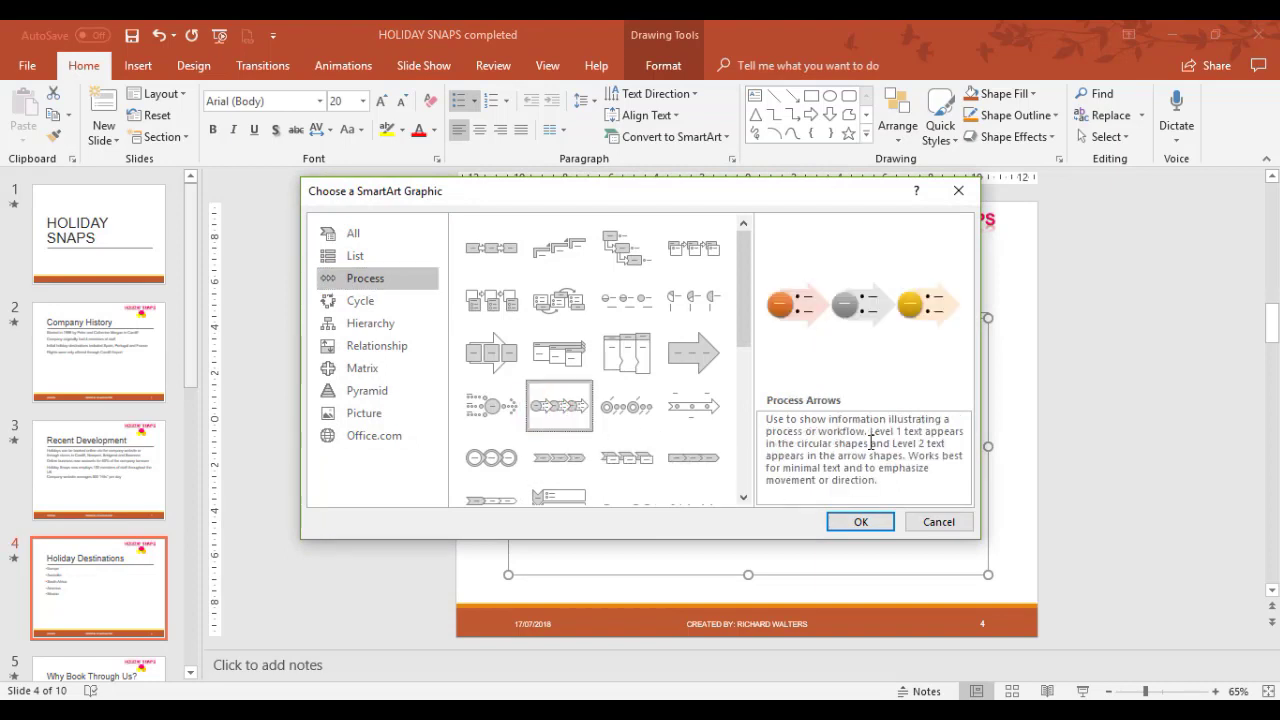
click(860, 522)
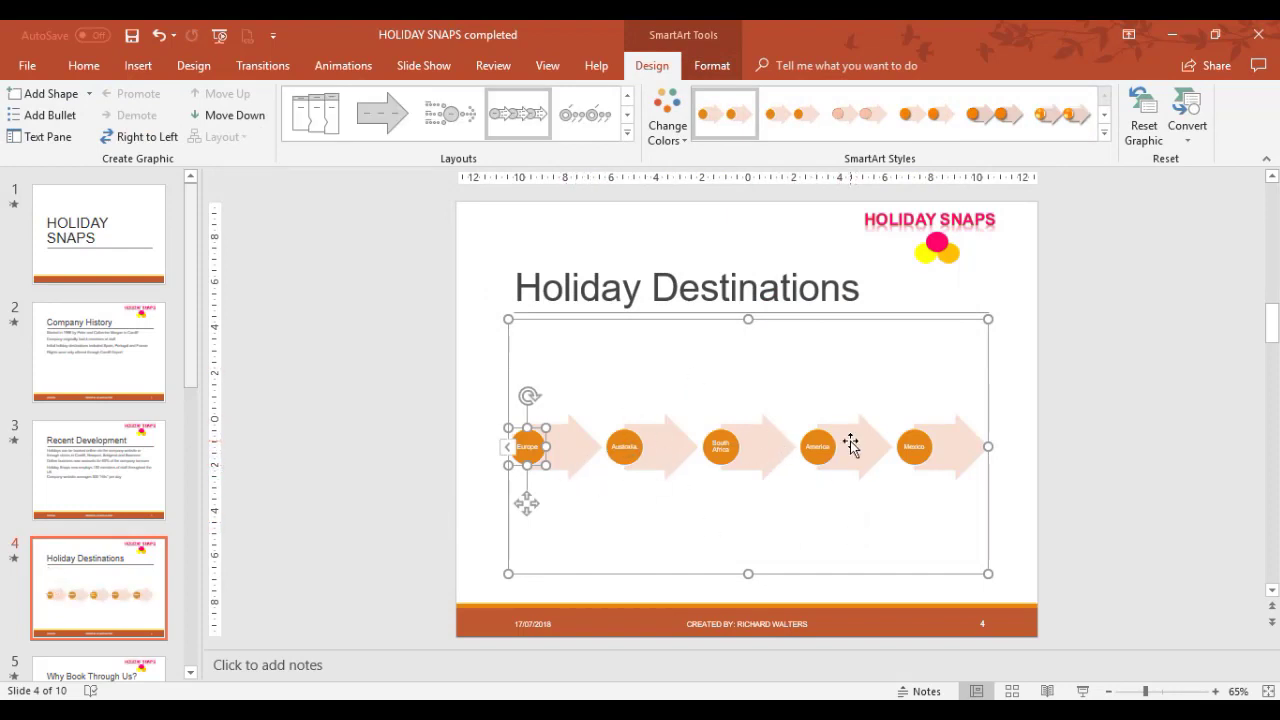
Try a glossy style and other process layouts on the SmartArt, settling on the rising curved arrow layout
click(1043, 117)
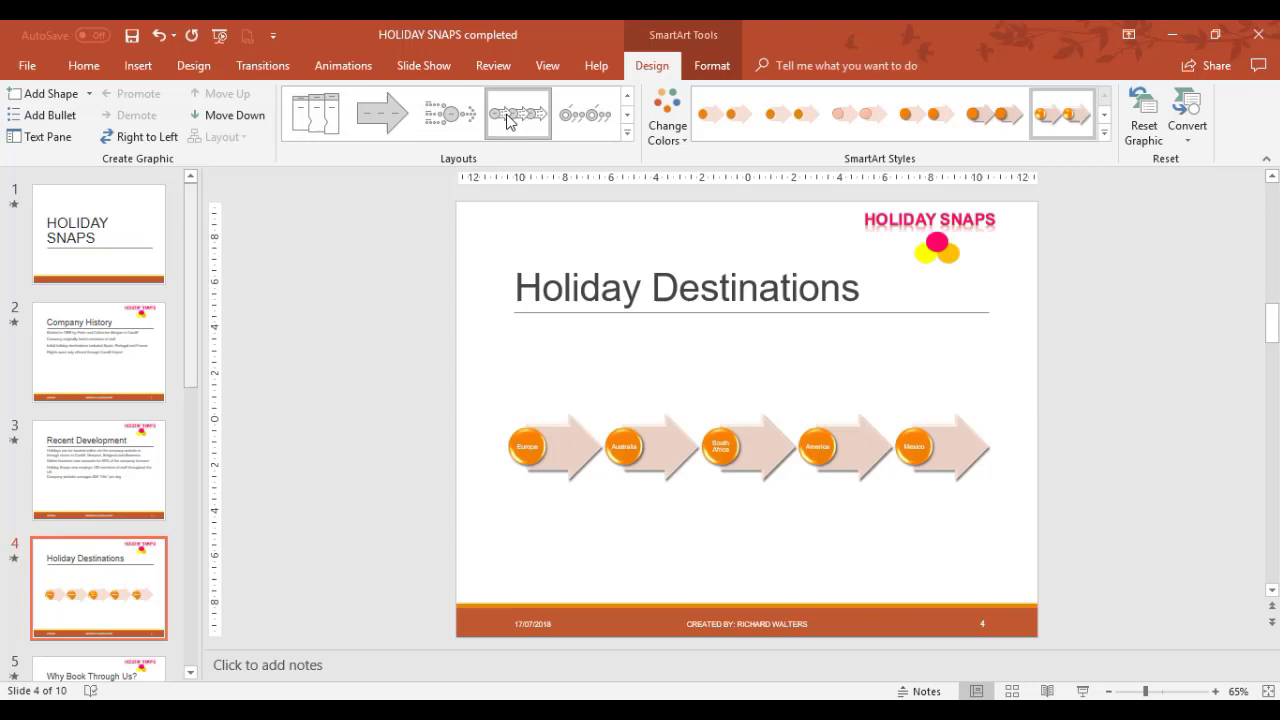
click(577, 110)
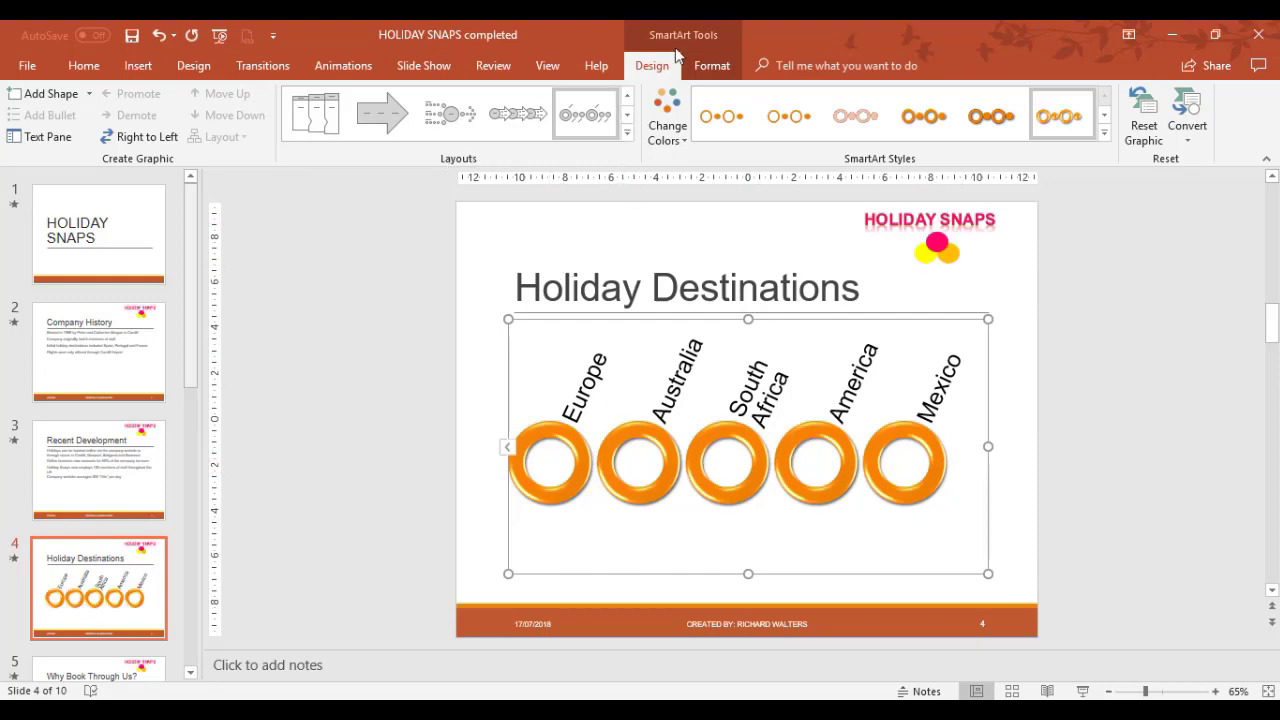
click(628, 135)
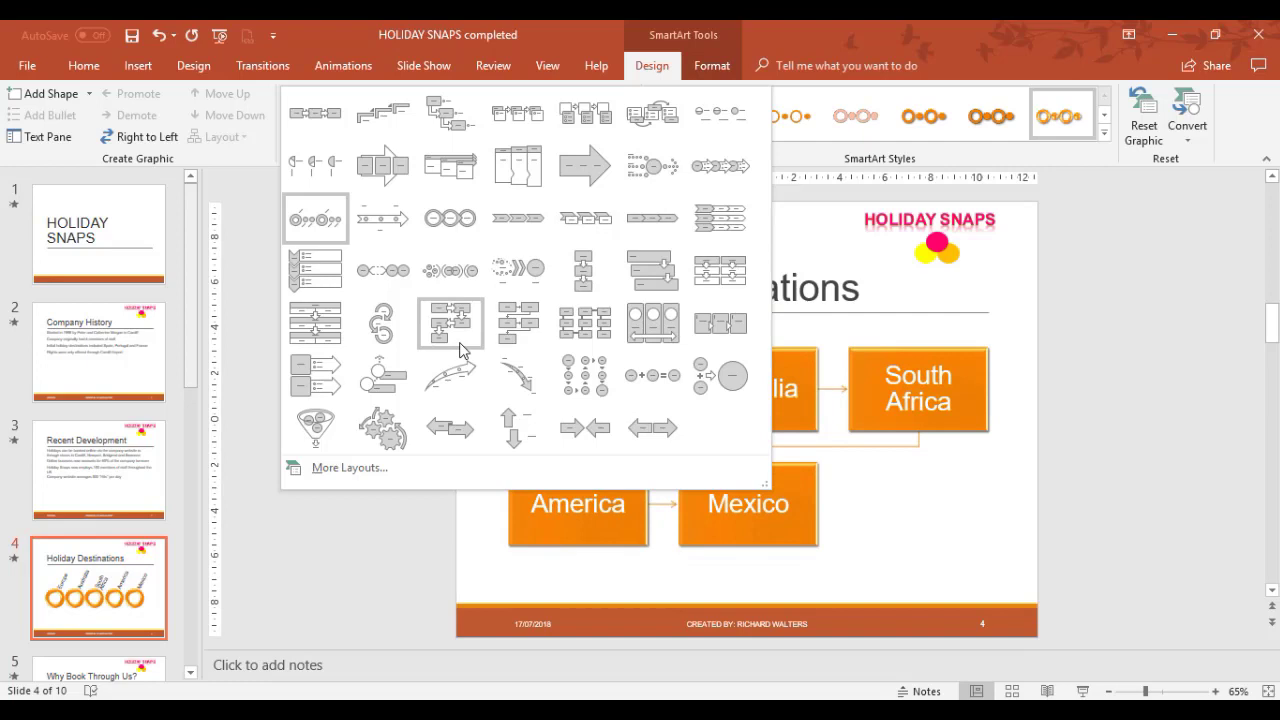
click(403, 383)
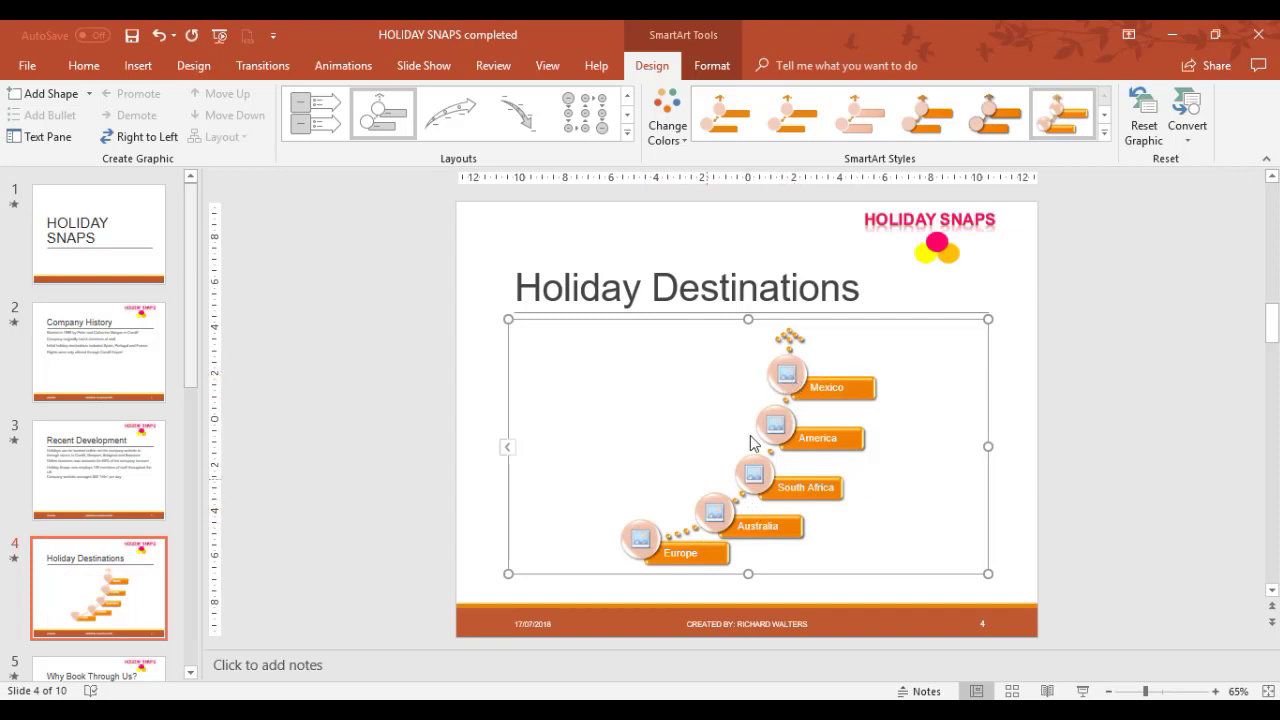
click(455, 112)
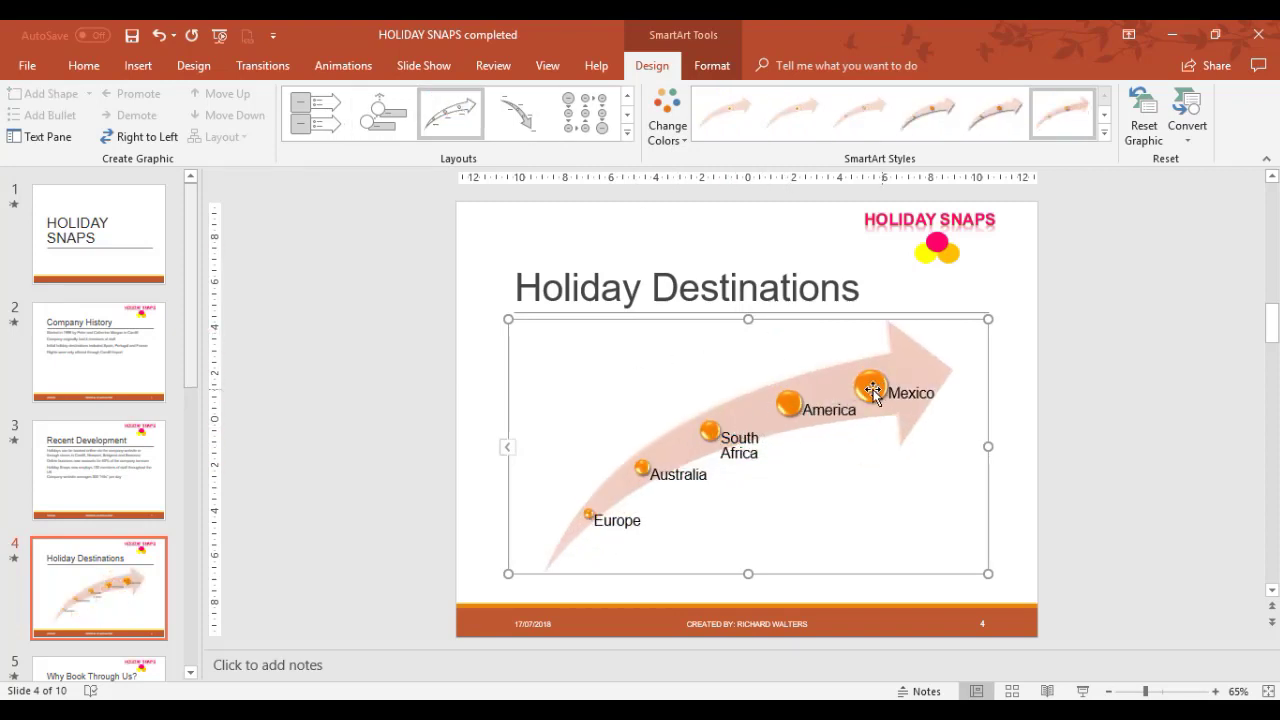
Recolor the curved arrow SmartArt with the fourth Colorful variation and apply the fourth SmartArt style
click(988, 117)
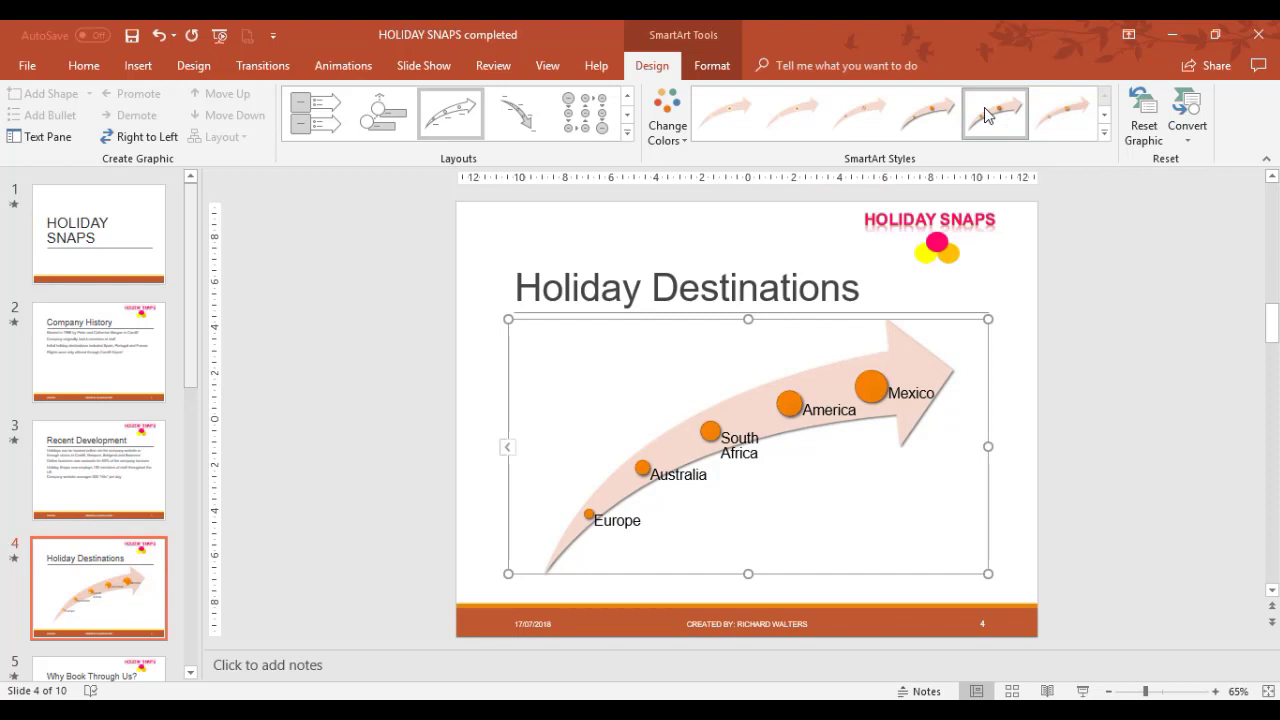
click(681, 132)
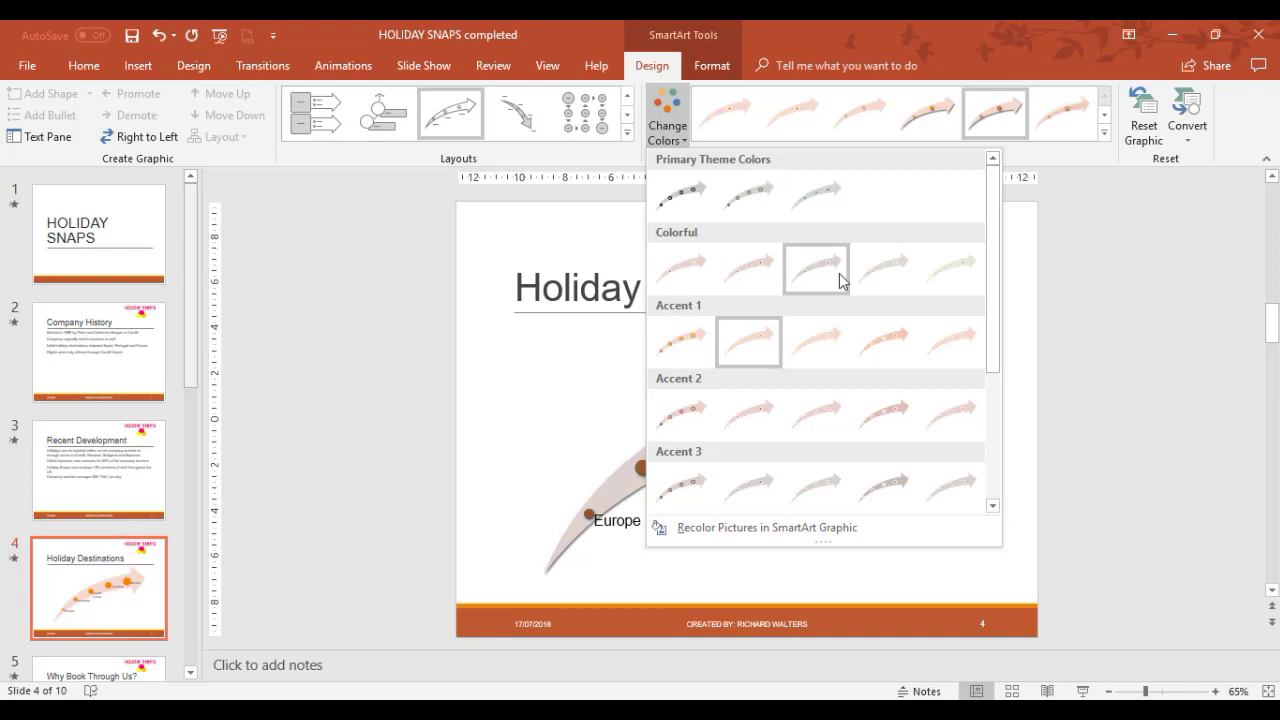
click(866, 273)
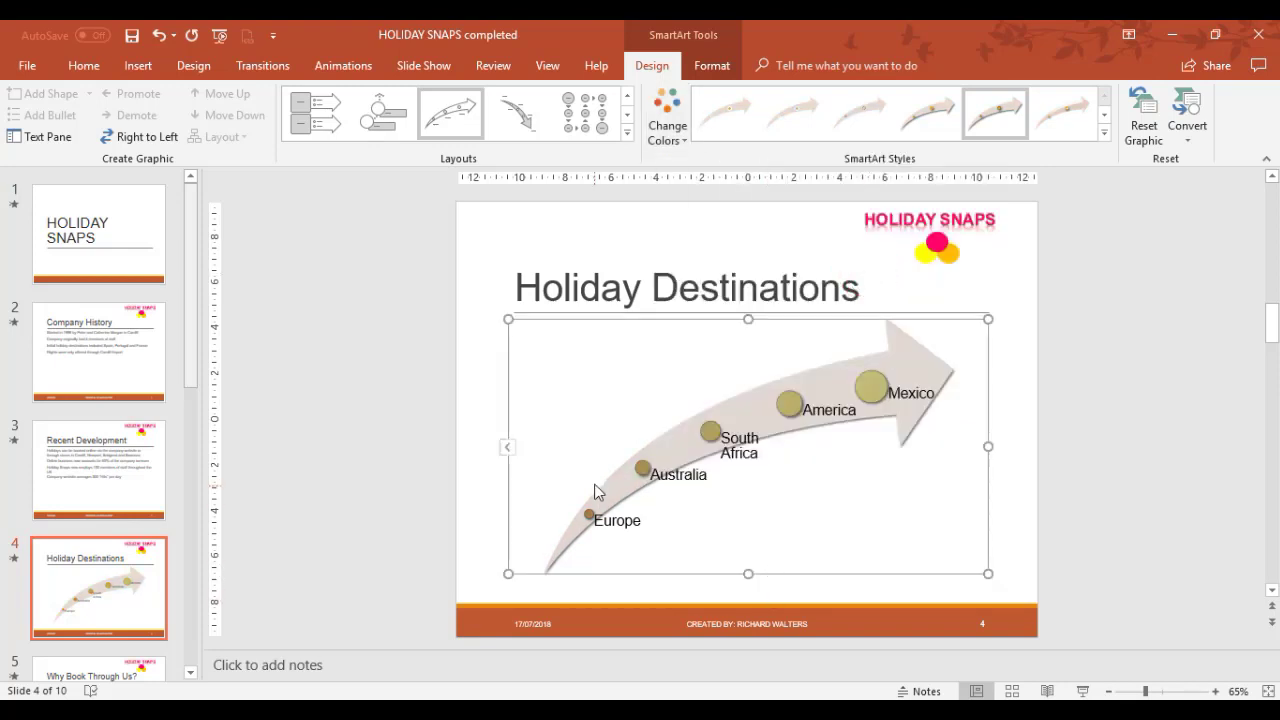
click(921, 118)
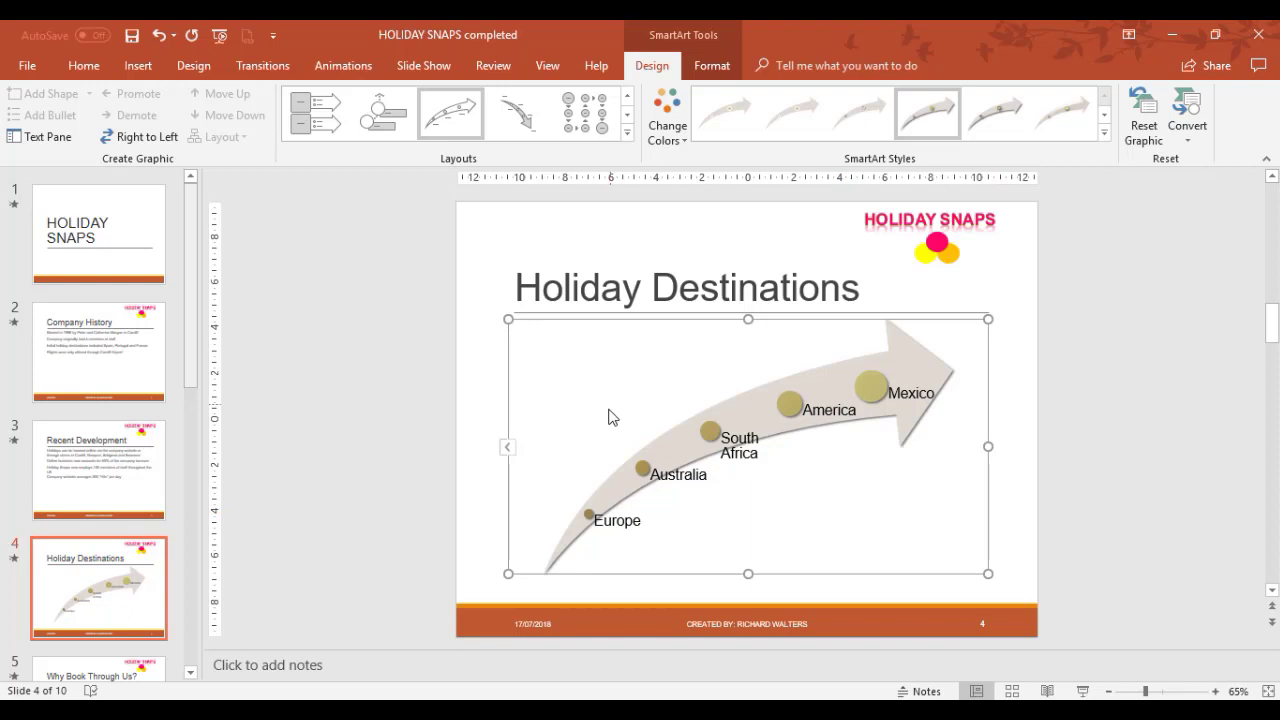
click(995, 432)
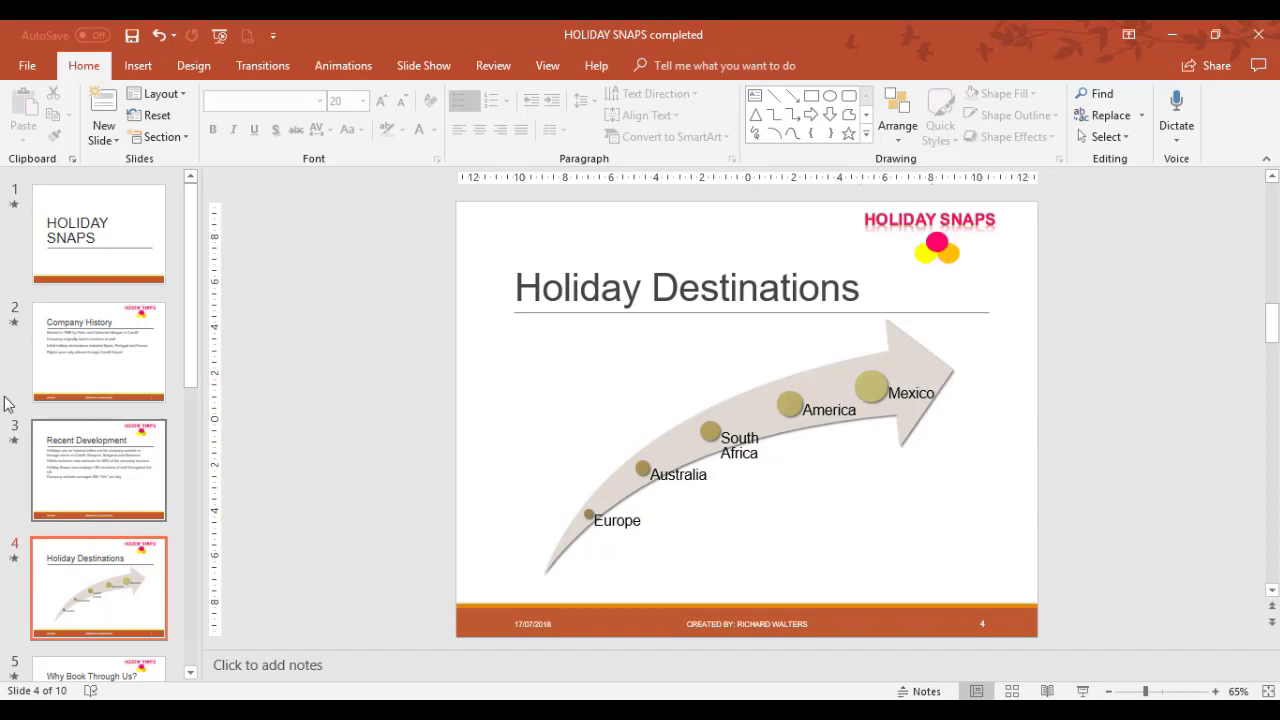
Convert the curved arrow SmartArt on slide 4 back to plain text
click(72, 348)
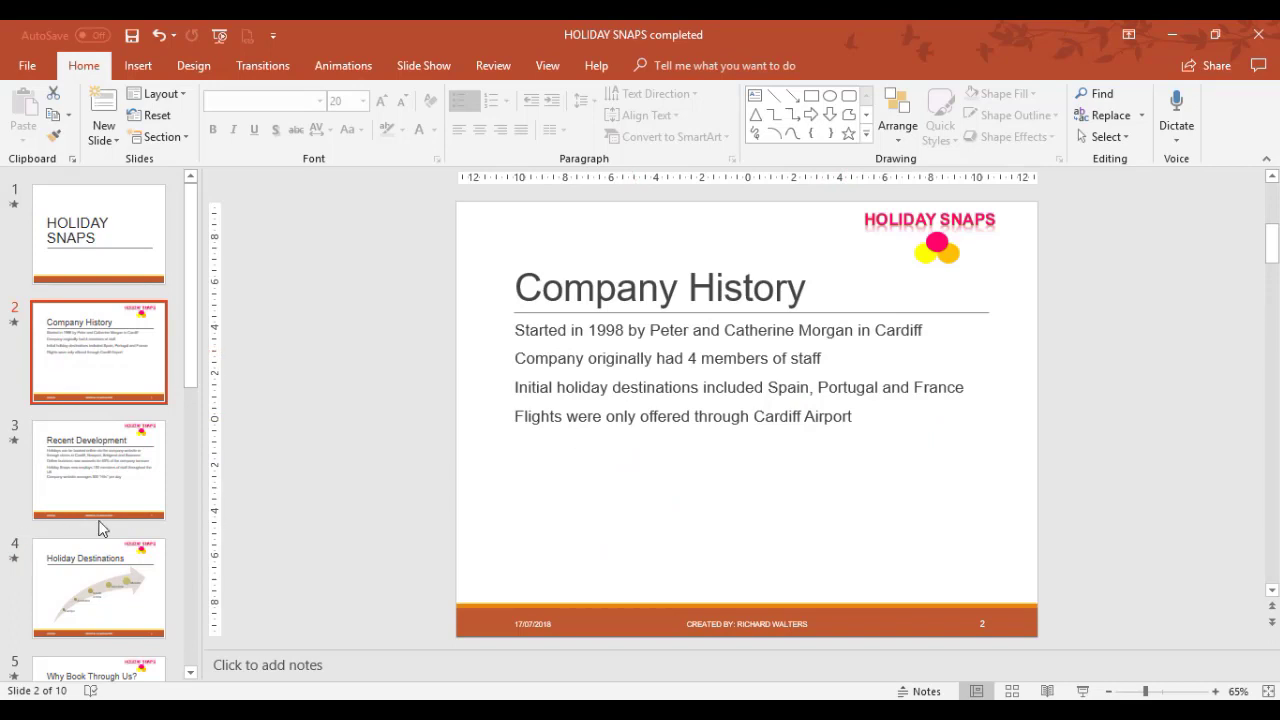
click(105, 578)
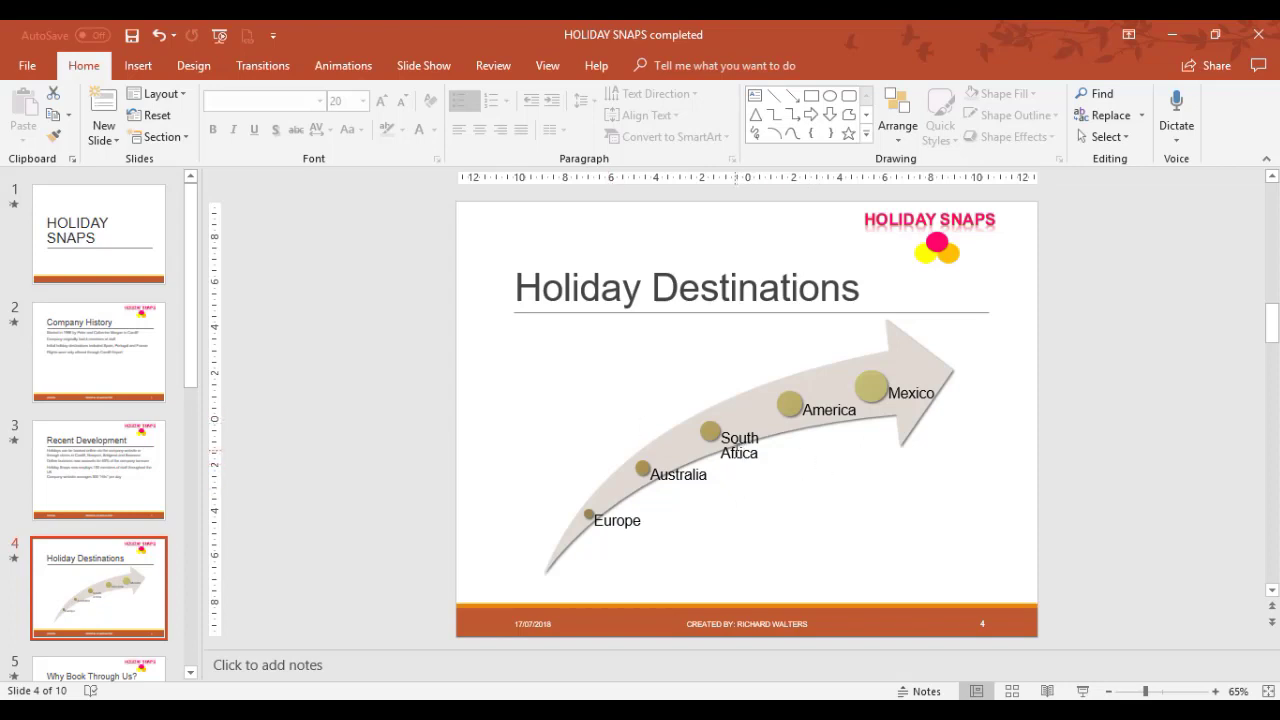
click(747, 401)
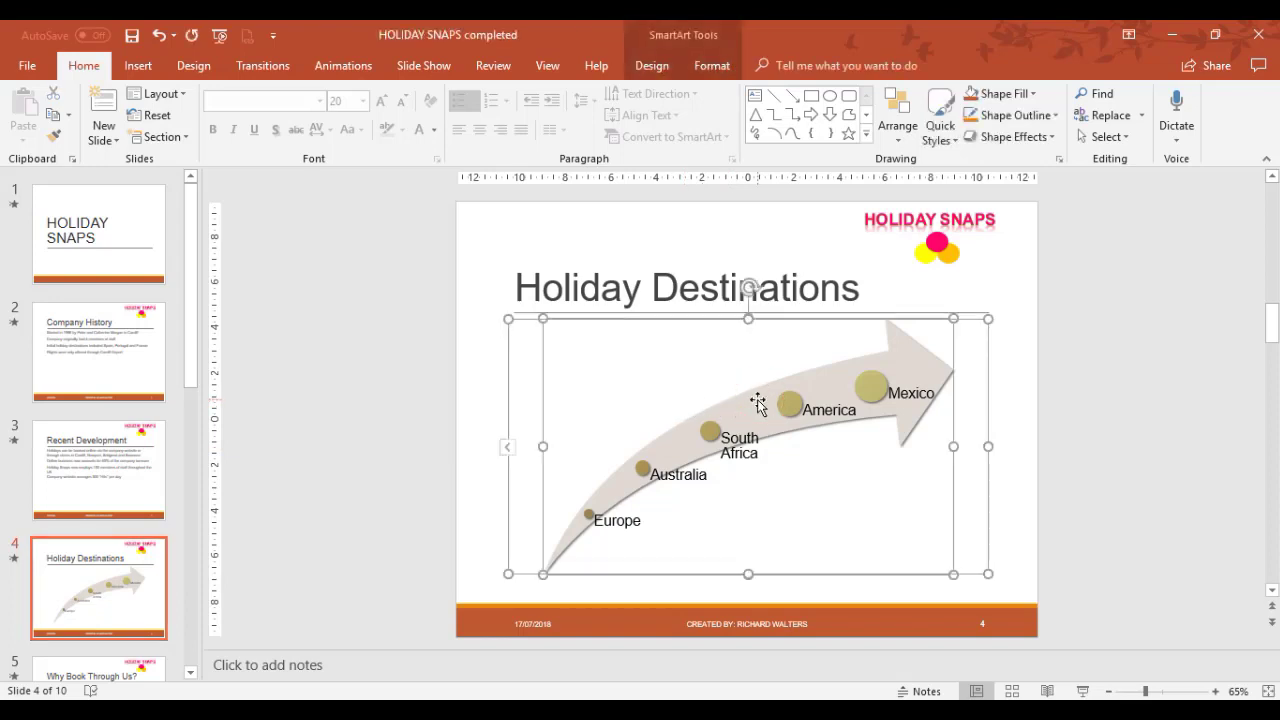
click(1043, 395)
click(828, 362)
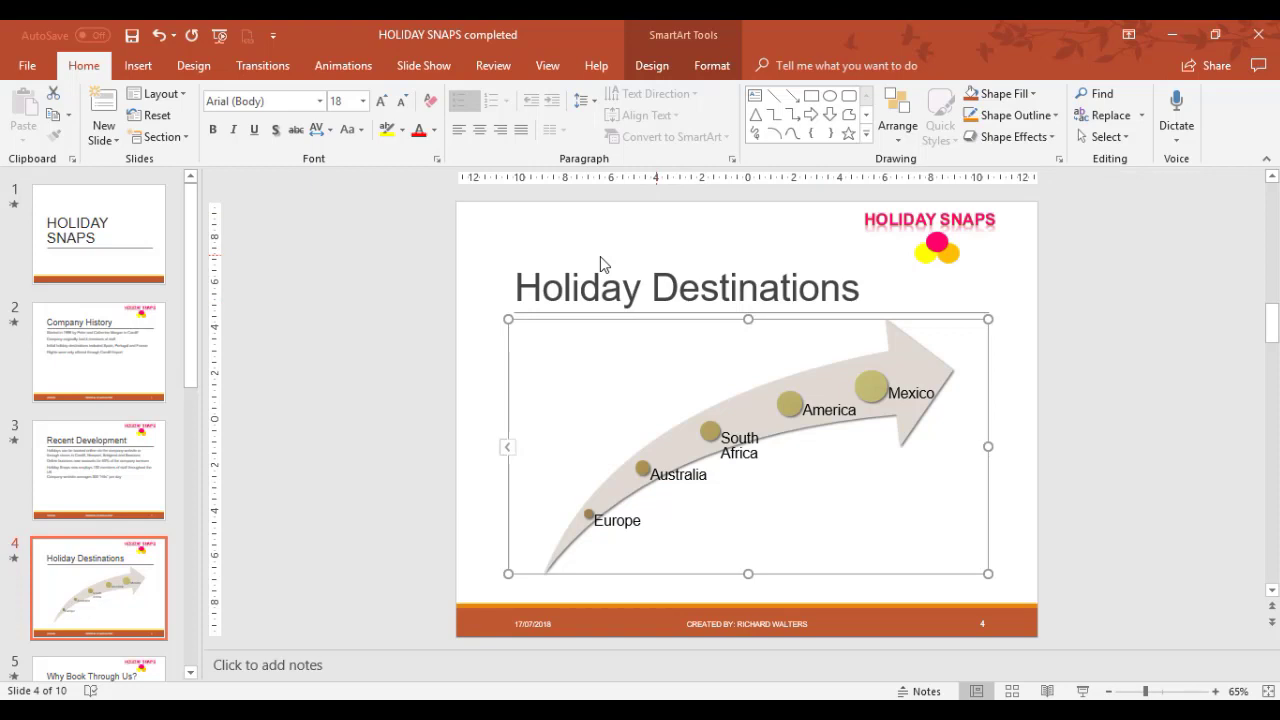
click(658, 66)
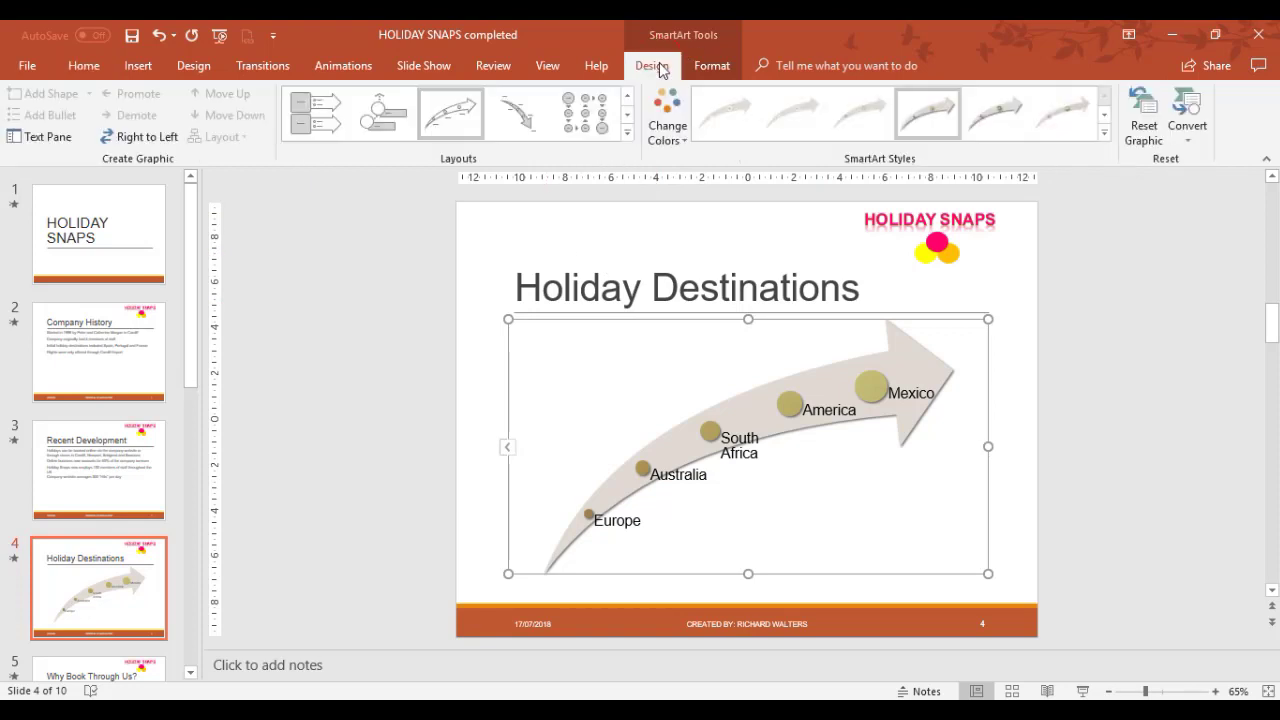
click(1190, 138)
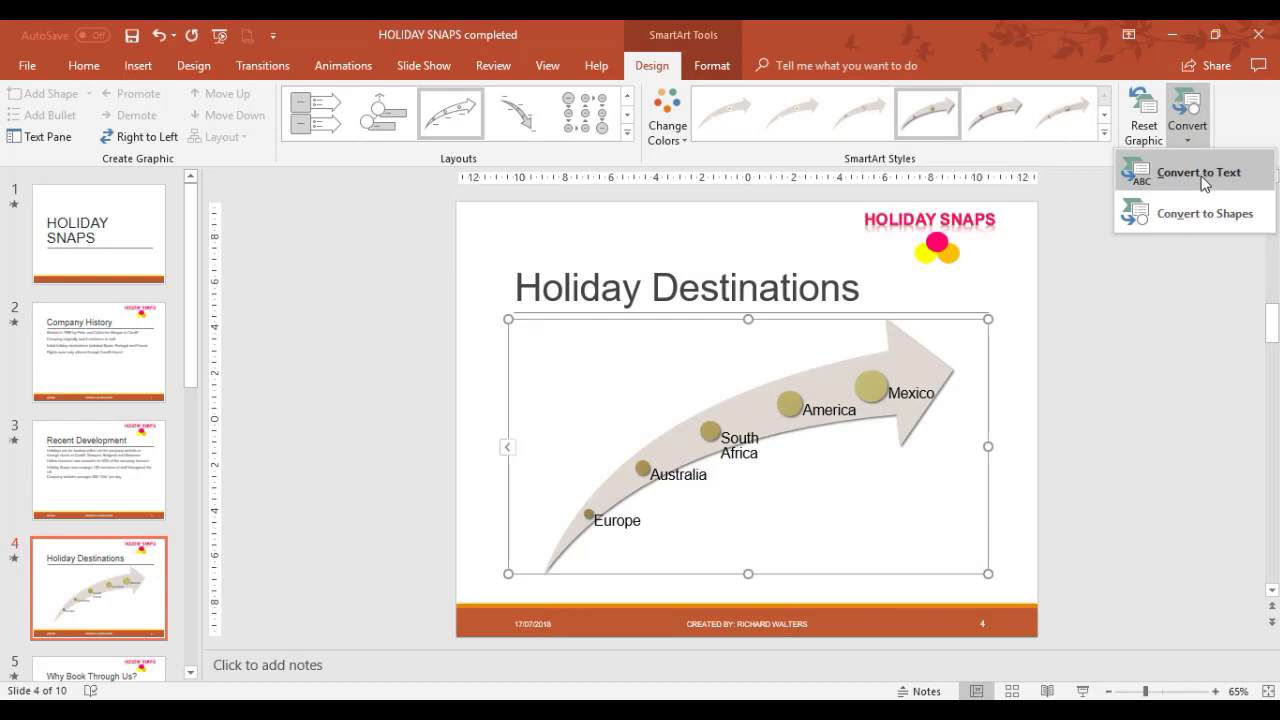
click(1196, 174)
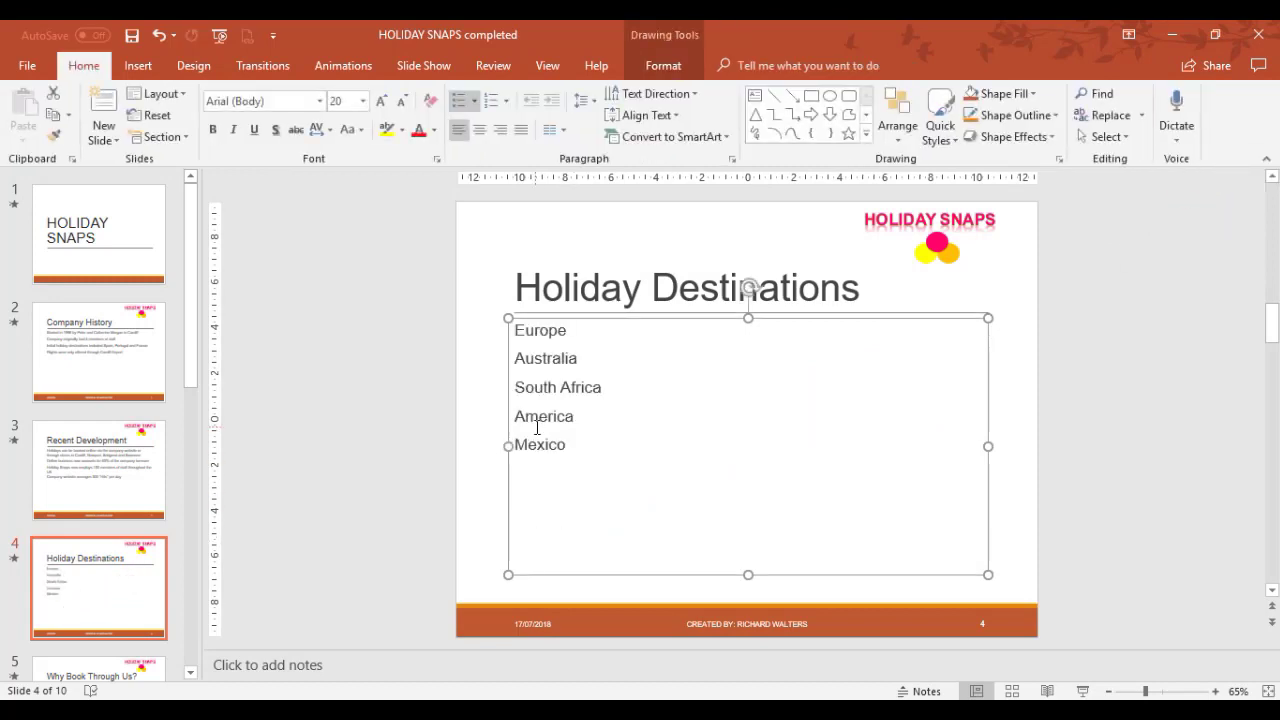
Apply filled square bullets to the whole list of holiday destinations
click(817, 591)
click(515, 330)
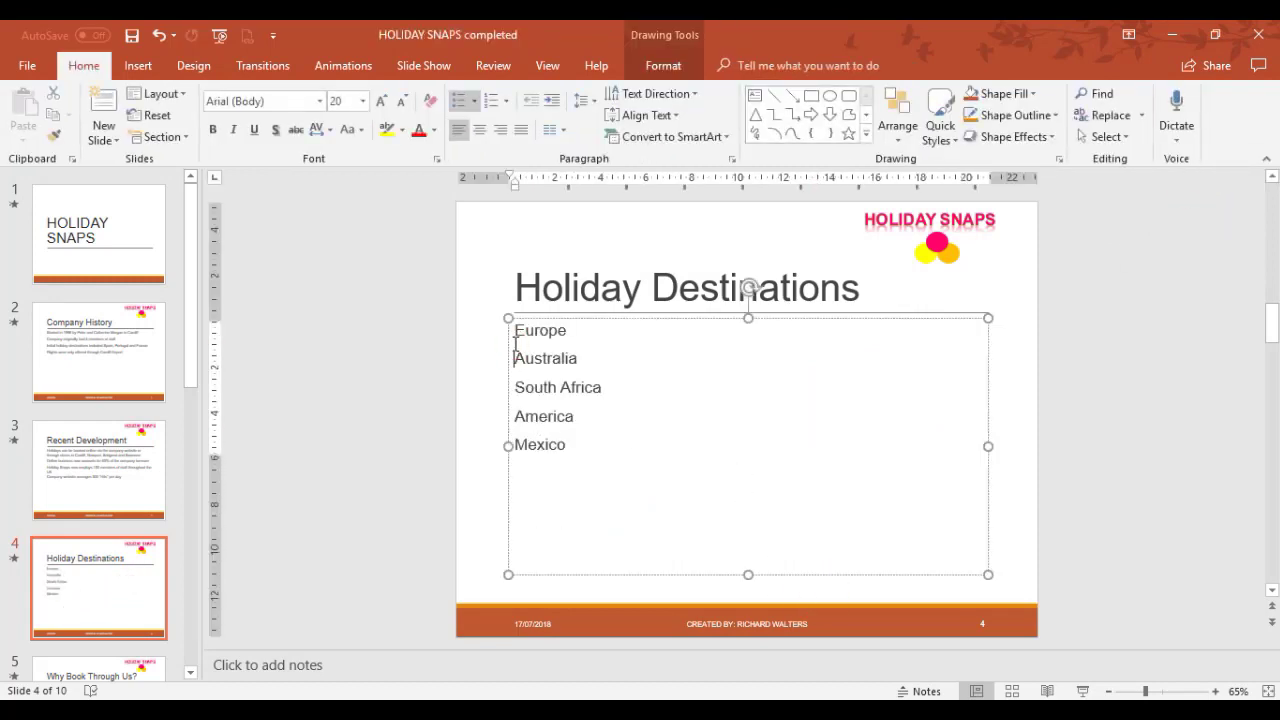
click(520, 322)
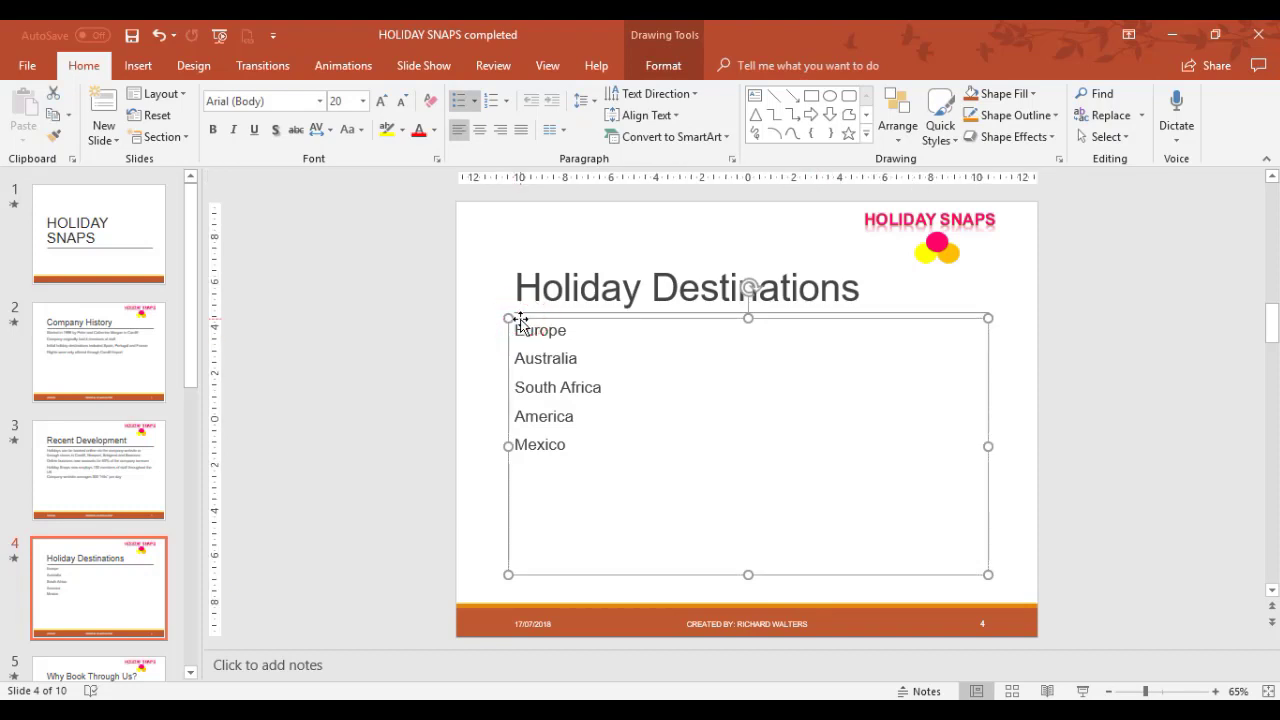
click(476, 101)
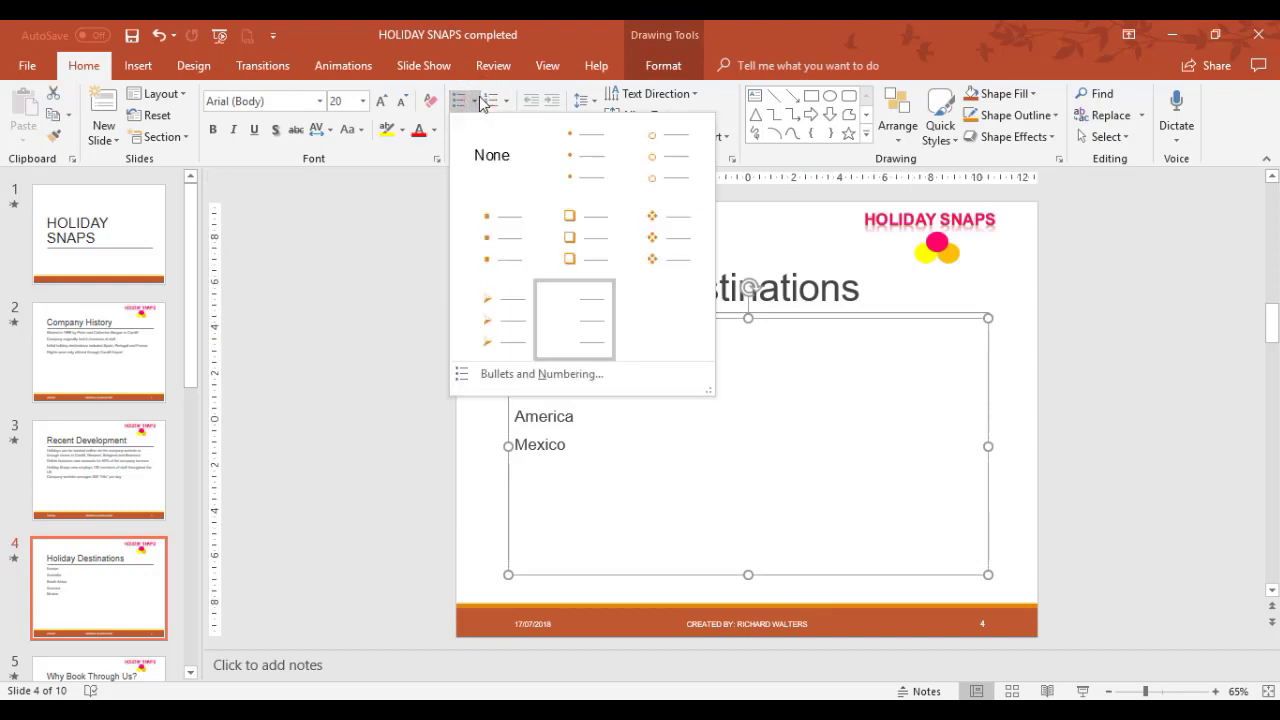
click(493, 259)
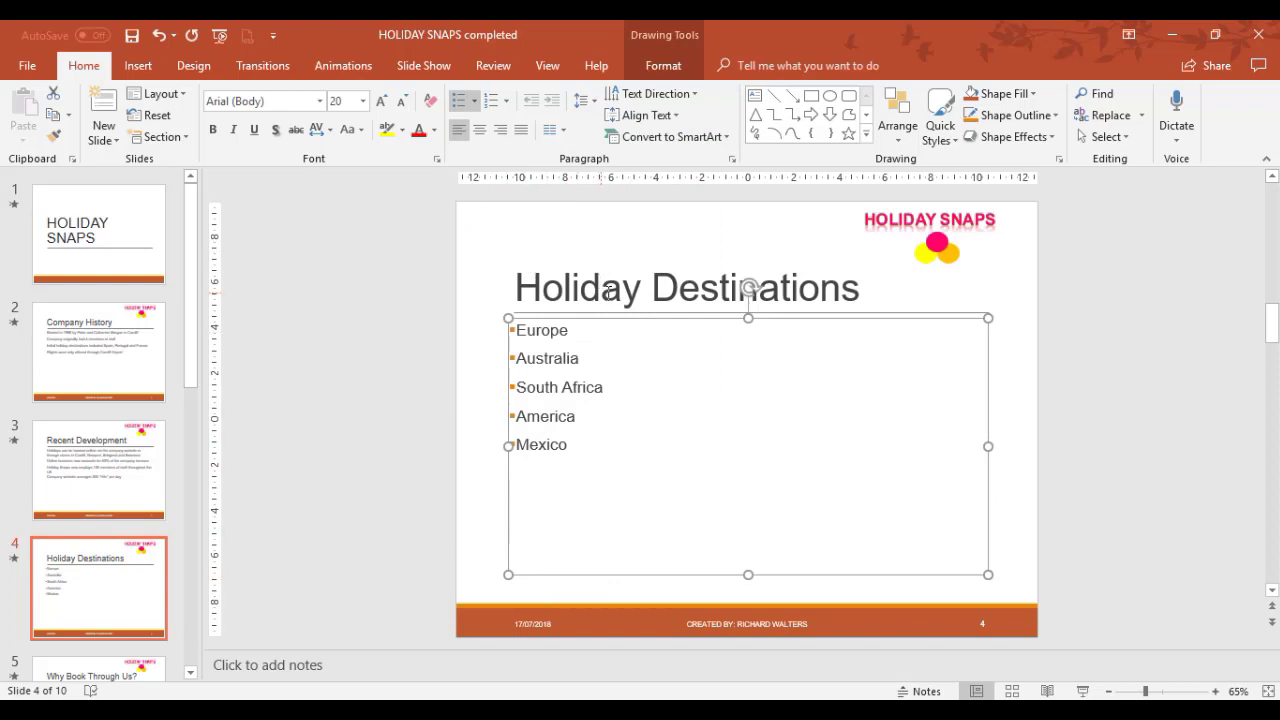
Convert the bulleted destinations list into the SmartArt layout with a pyramid and stacked text boxes
click(726, 137)
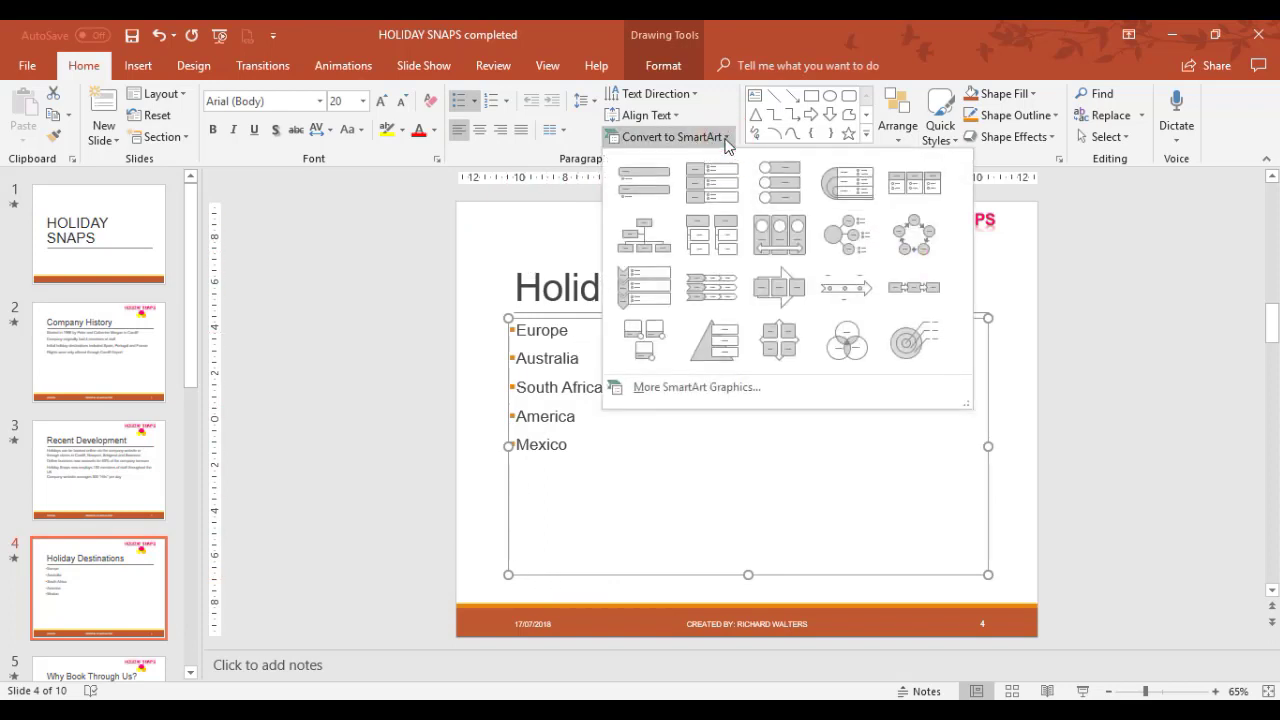
click(712, 338)
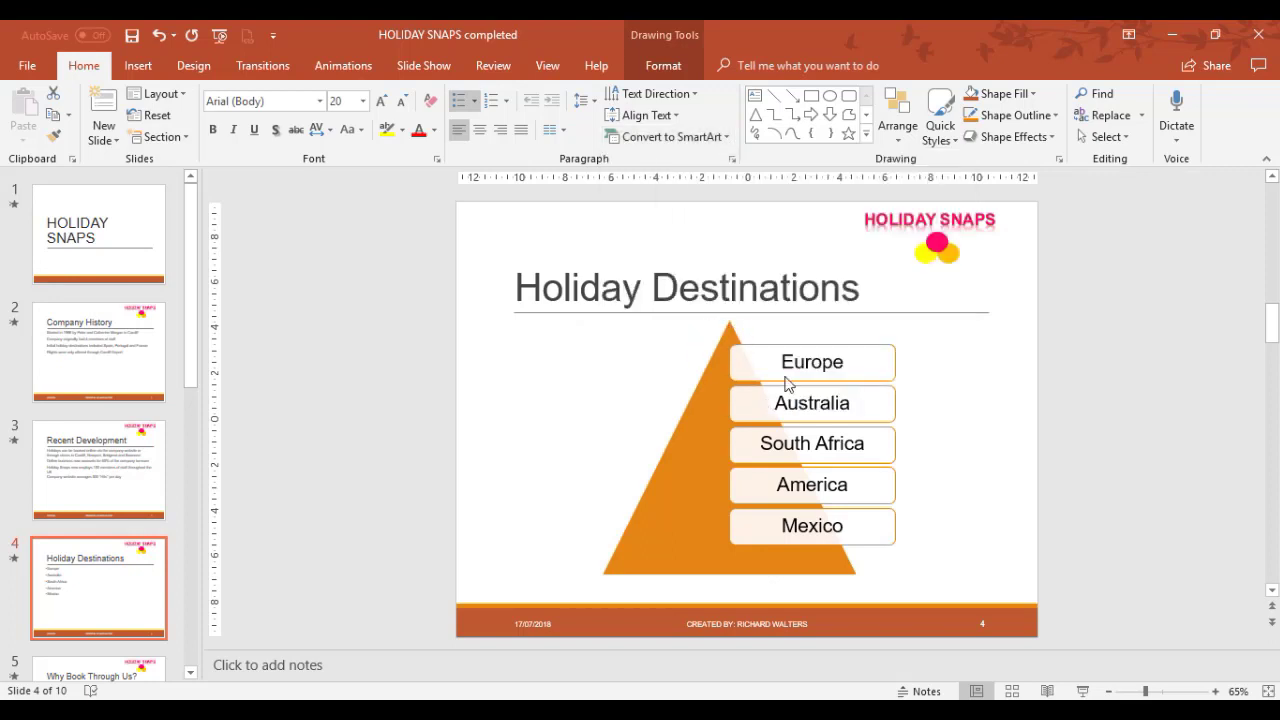
click(1009, 497)
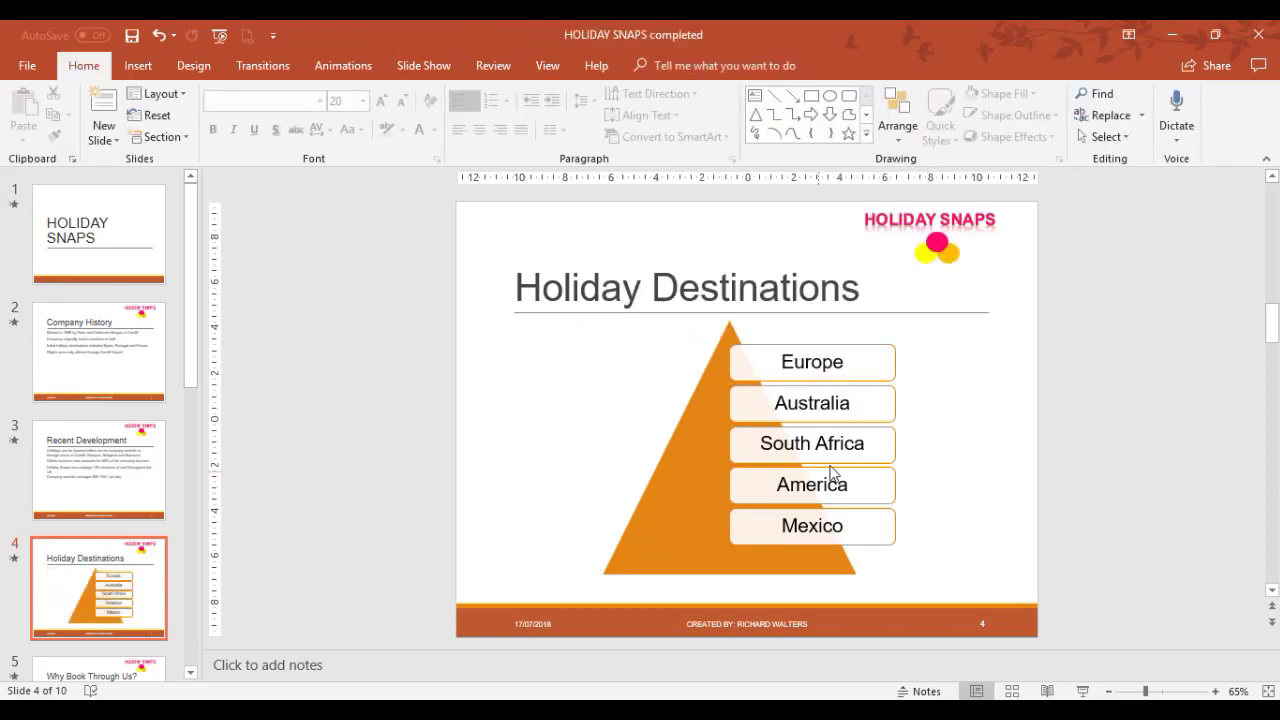